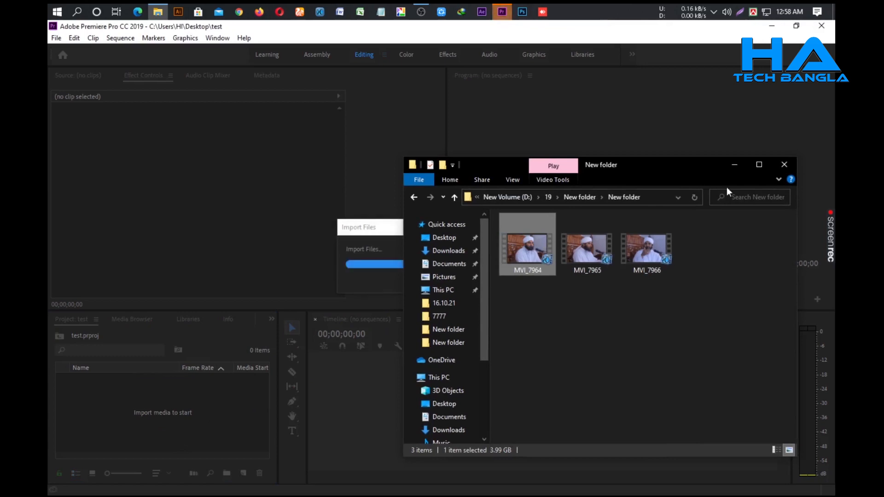
# Step: Create a sequence from the imported MVI_7964 clip in the timeline
pyautogui.click(735, 164)
pyautogui.moveTo(121, 382); pyautogui.dragTo(479, 414)
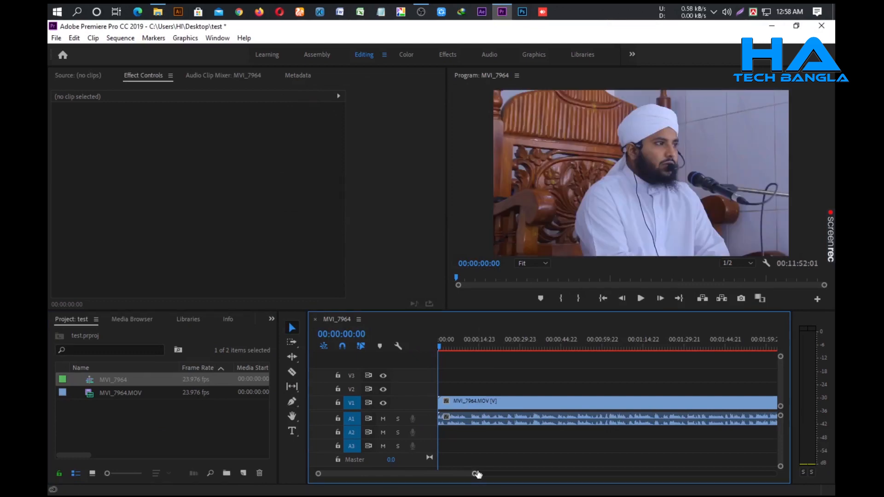
# Step: Cut off the clip's opening section before 00:00:11:14 and close the gap at the start of the sequence
pyautogui.moveTo(442, 345); pyautogui.dragTo(470, 357)
pyautogui.click(475, 416)
pyautogui.click(293, 372)
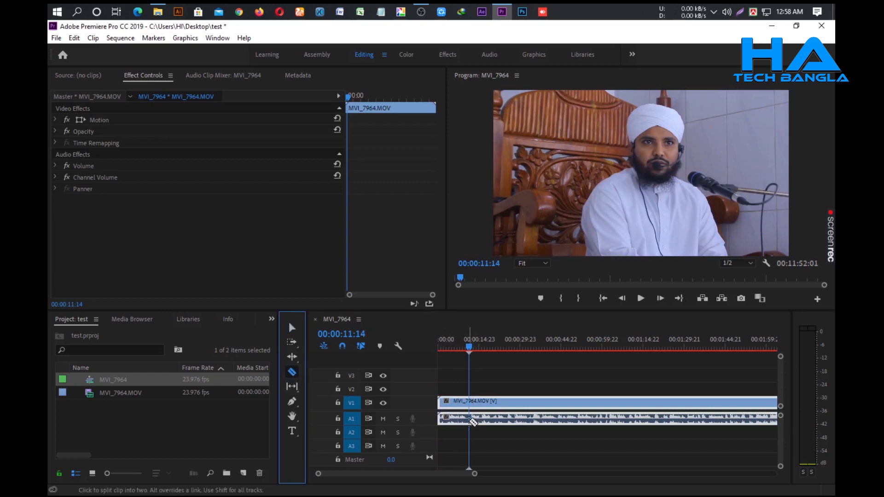
pyautogui.click(473, 421)
pyautogui.click(292, 328)
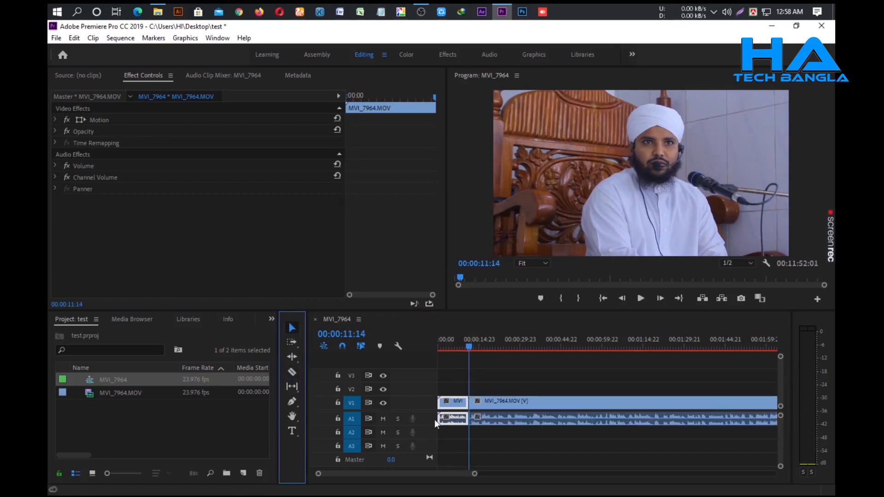
pyautogui.click(453, 417)
pyautogui.press('Delete')
pyautogui.rightClick(454, 418)
pyautogui.click(473, 428)
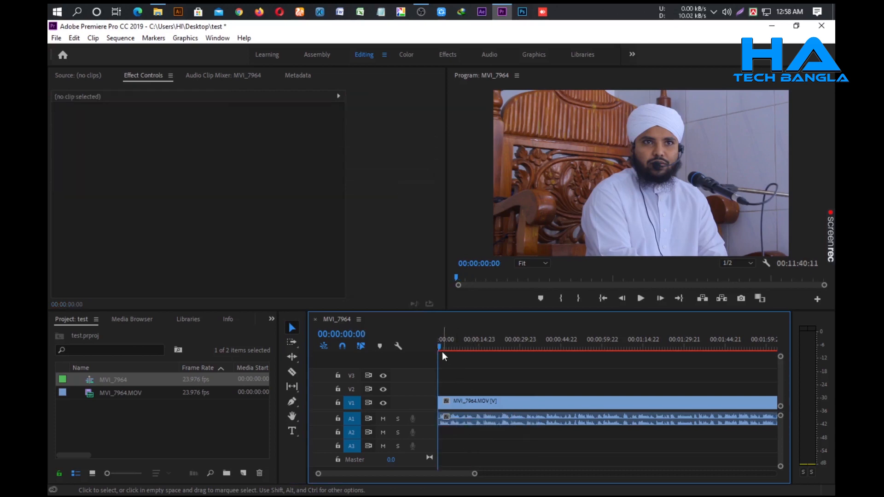
# Step: Split the MVI_7964 clip at 00:00:57:03 and delete everything after the cut
pyautogui.moveTo(440, 347); pyautogui.dragTo(596, 370)
pyautogui.click(603, 420)
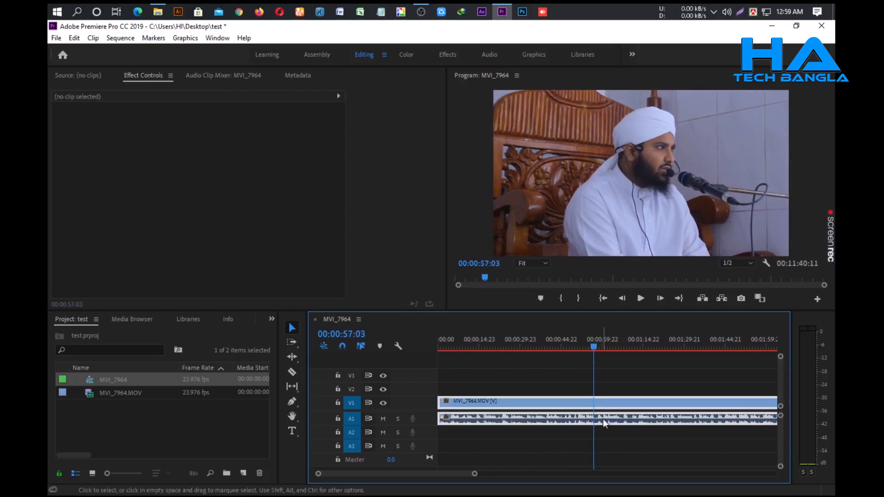
pyautogui.click(291, 372)
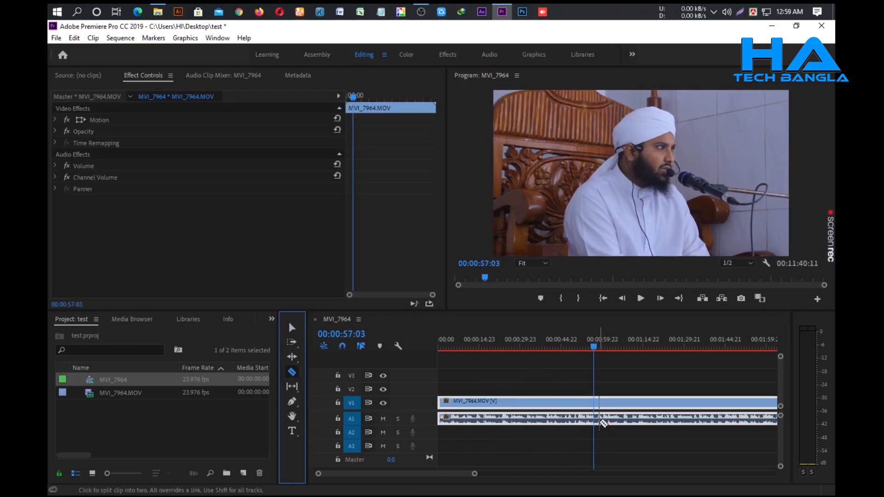
pyautogui.click(603, 423)
pyautogui.click(289, 327)
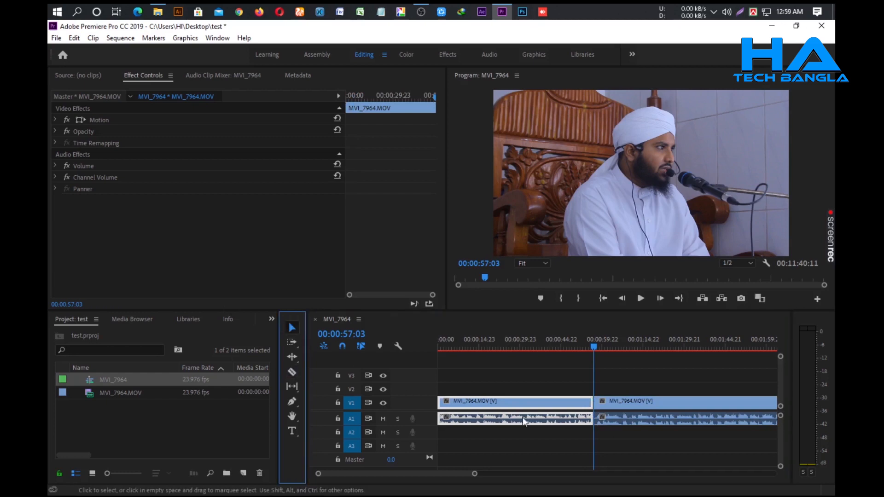
pyautogui.click(615, 425)
pyautogui.press('Delete')
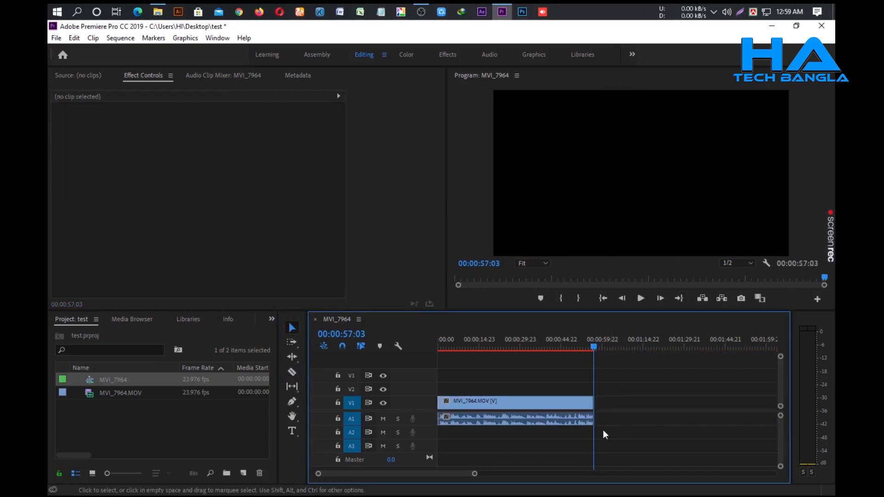
# Step: Apply the DeNoise audio effect to the trimmed MVI_7964 clip and play a short part from 00:00:13:09
pyautogui.click(517, 415)
pyautogui.moveTo(592, 346); pyautogui.dragTo(471, 382)
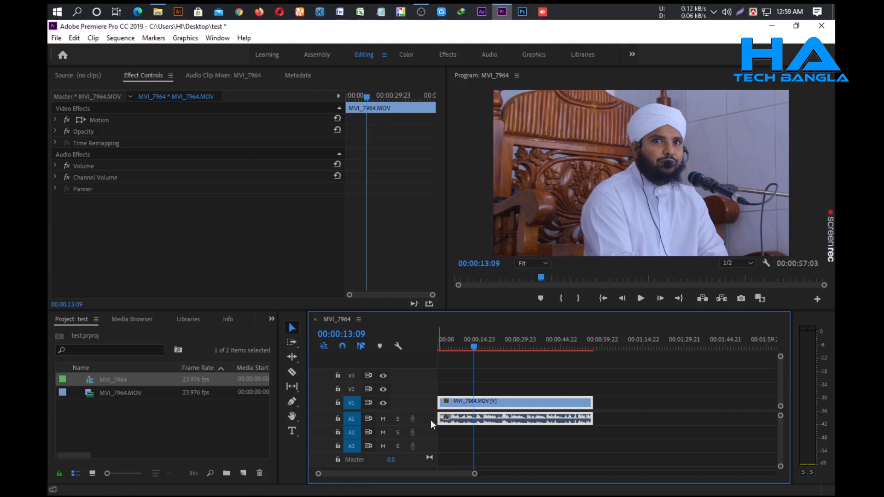
pyautogui.click(271, 319)
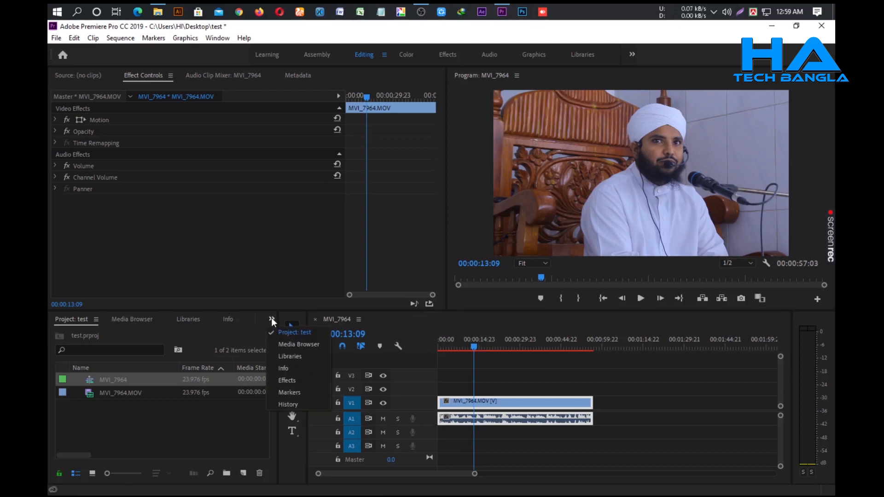
pyautogui.click(291, 382)
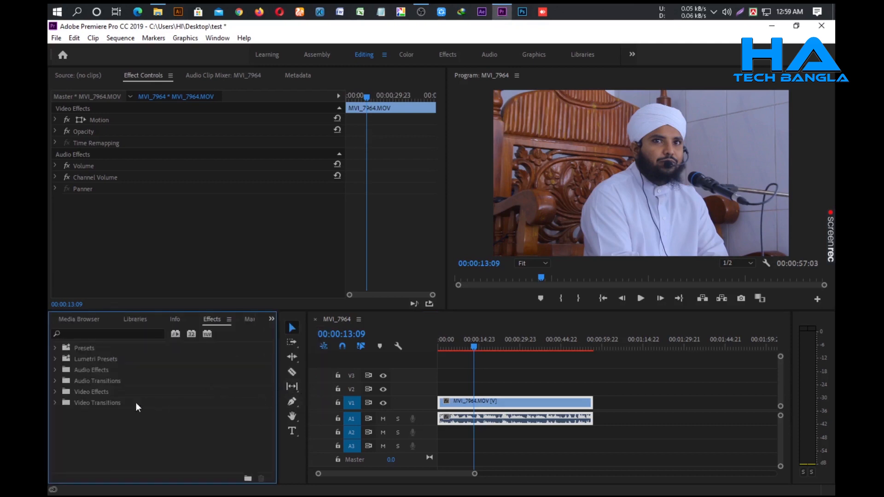
pyautogui.click(56, 371)
pyautogui.scroll(-2, 118, 391)
pyautogui.scroll(-4, 118, 392)
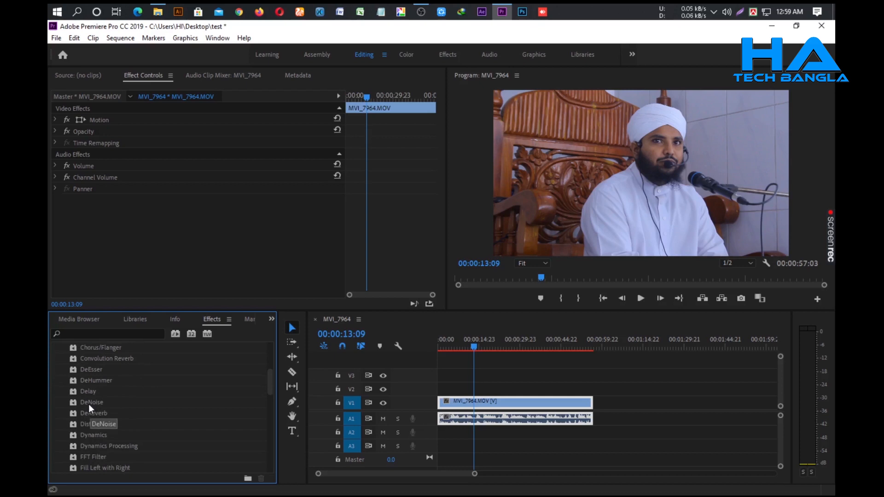
pyautogui.moveTo(89, 404); pyautogui.dragTo(489, 421)
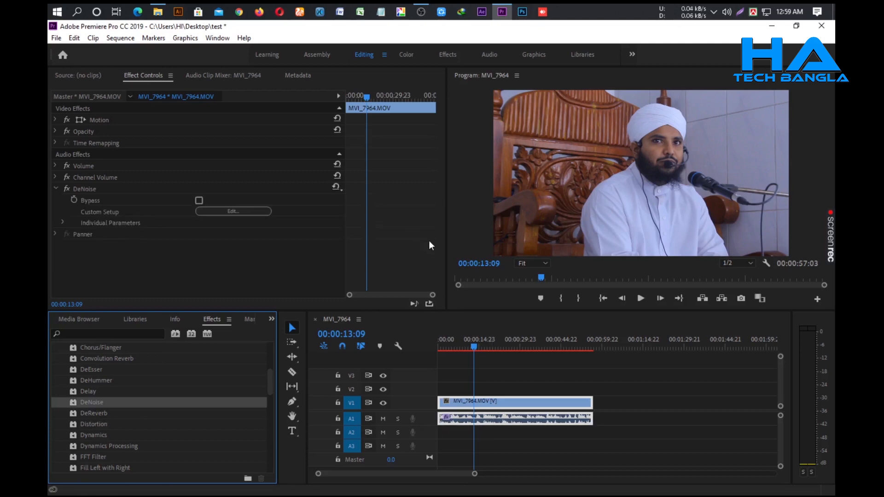
pyautogui.press('space')
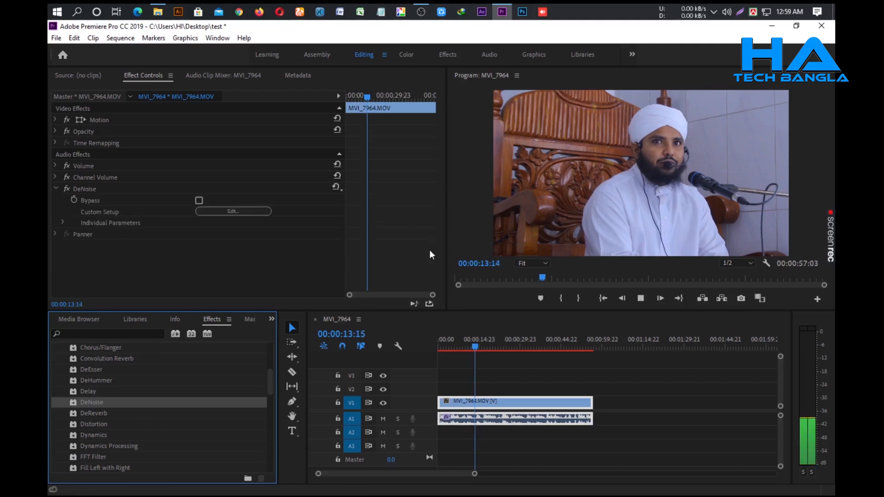
pyautogui.click(638, 301)
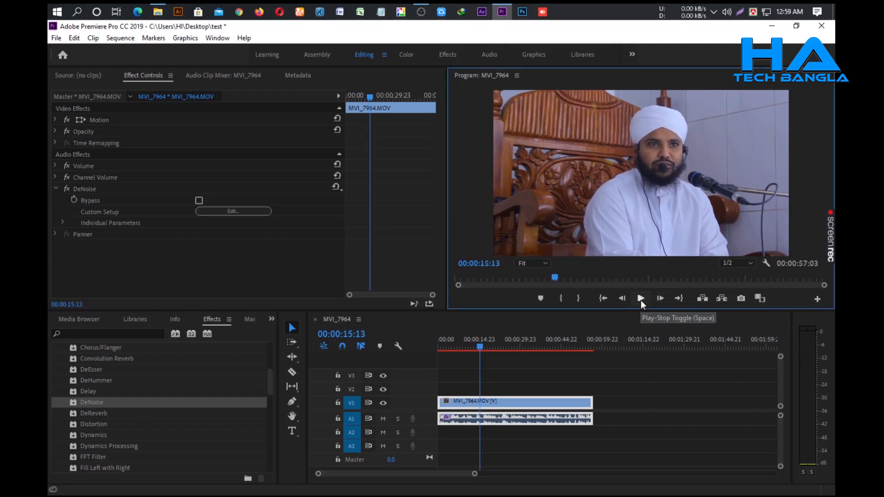
# Step: Set the DeNoise amount to 10% in the effect's custom setup while the clip plays, and stop playback
pyautogui.click(228, 210)
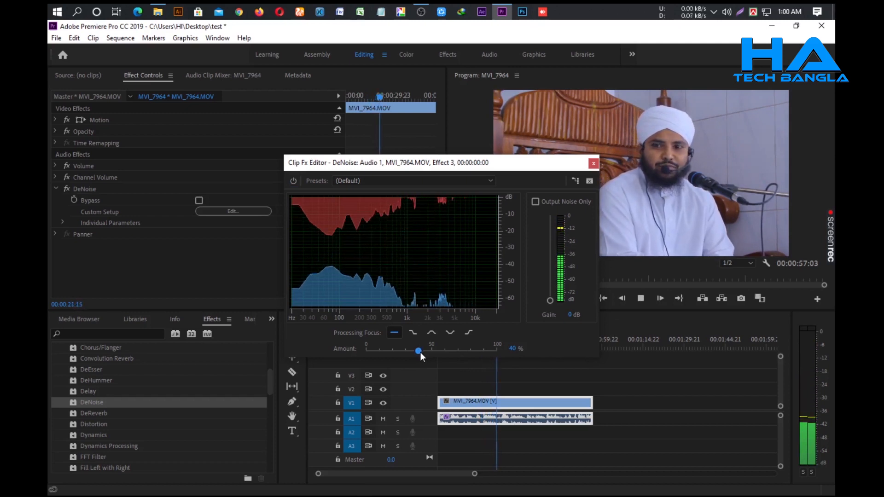
pyautogui.moveTo(419, 351); pyautogui.dragTo(383, 358)
pyautogui.click(511, 349)
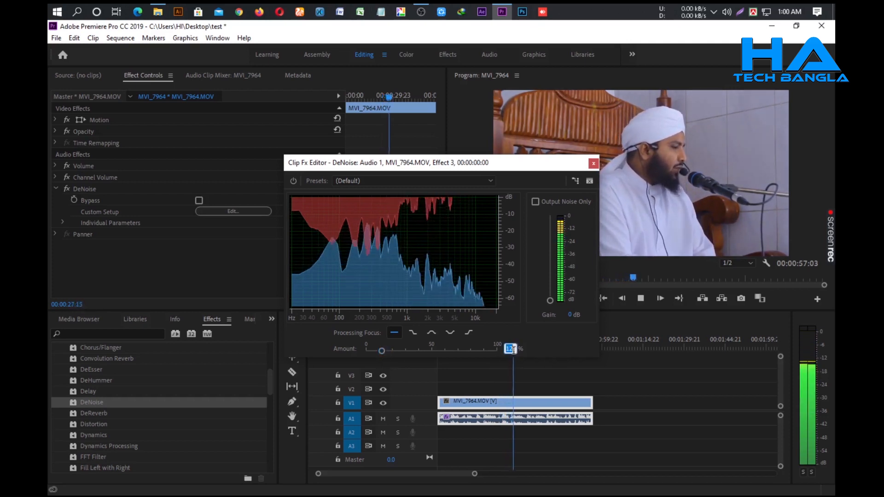
pyautogui.write('10')
pyautogui.press('Return')
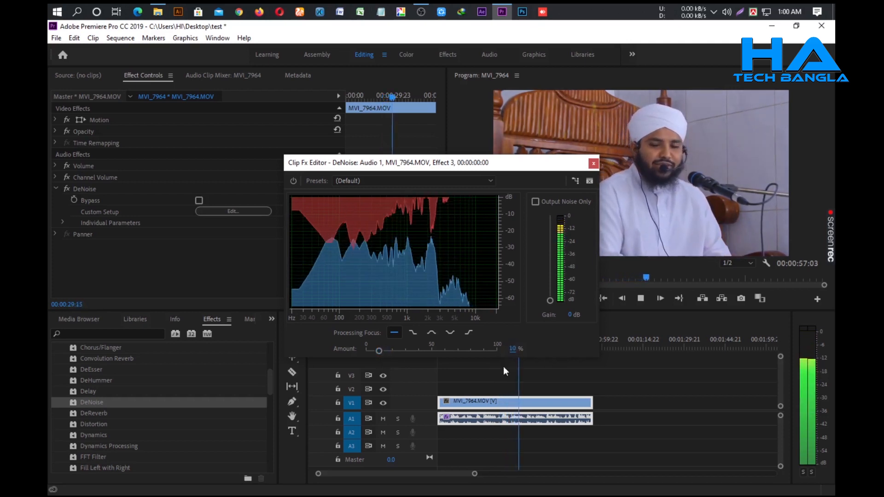
pyautogui.click(592, 164)
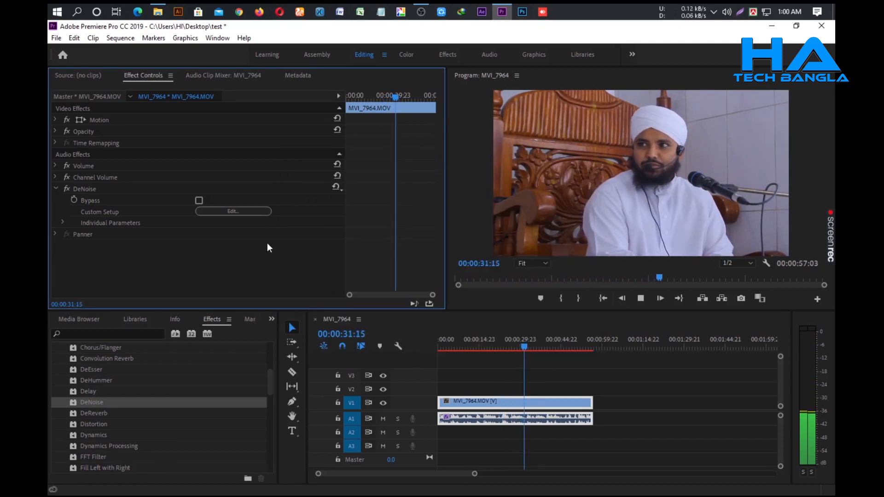
pyautogui.press('space')
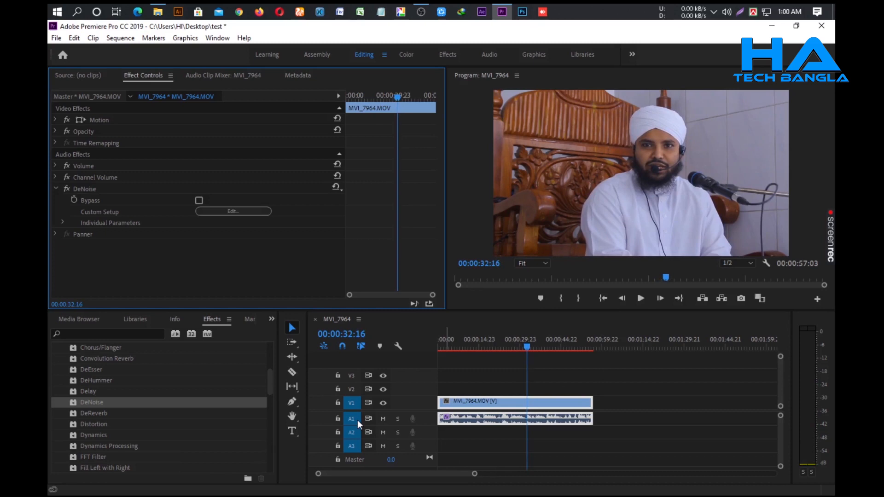
# Step: Apply the Studio Reverb audio effect to the clip and choose its Great Hall preset
pyautogui.scroll(-3, 151, 420)
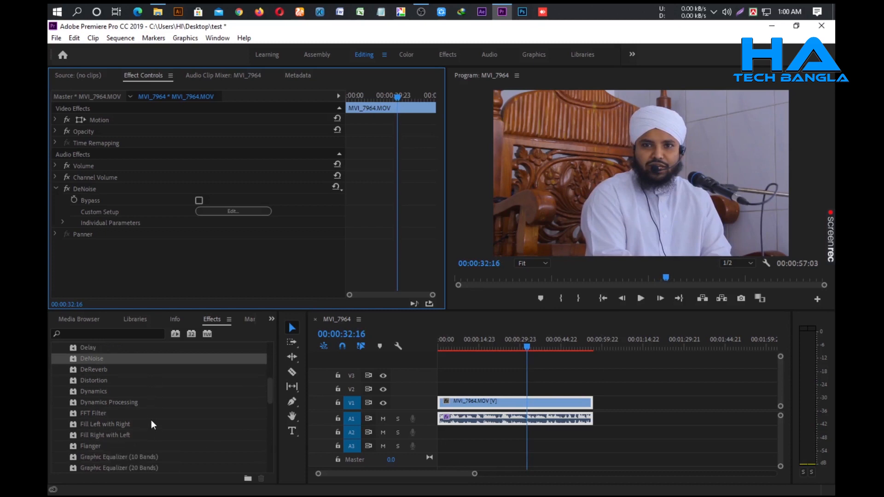
pyautogui.scroll(-4, 152, 419)
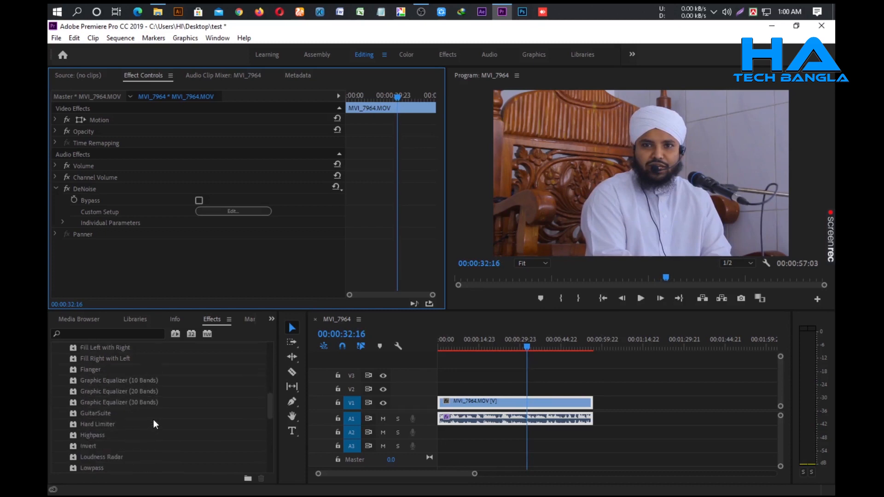
pyautogui.scroll(-4, 153, 421)
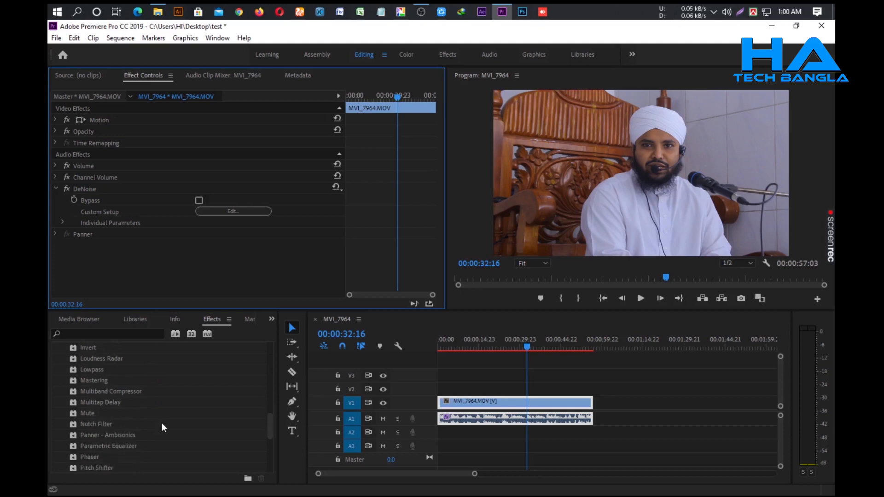
pyautogui.scroll(-2, 161, 423)
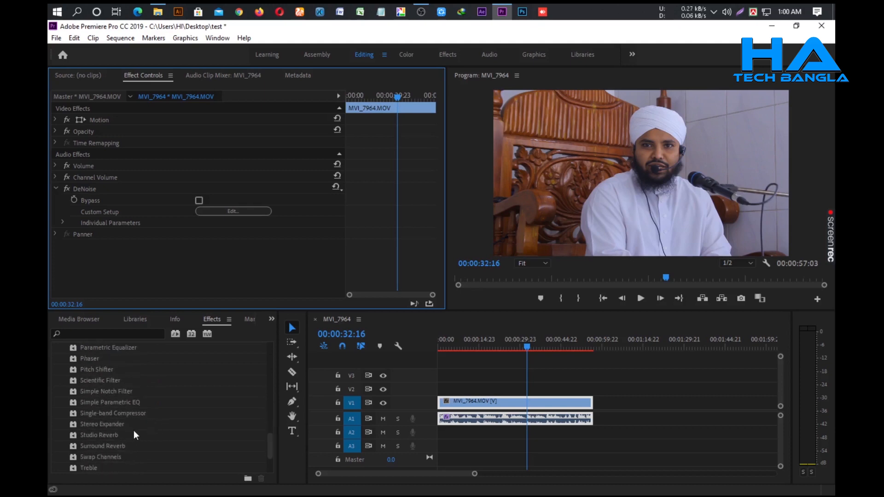
pyautogui.scroll(-1, 132, 433)
pyautogui.moveTo(112, 414); pyautogui.dragTo(513, 421)
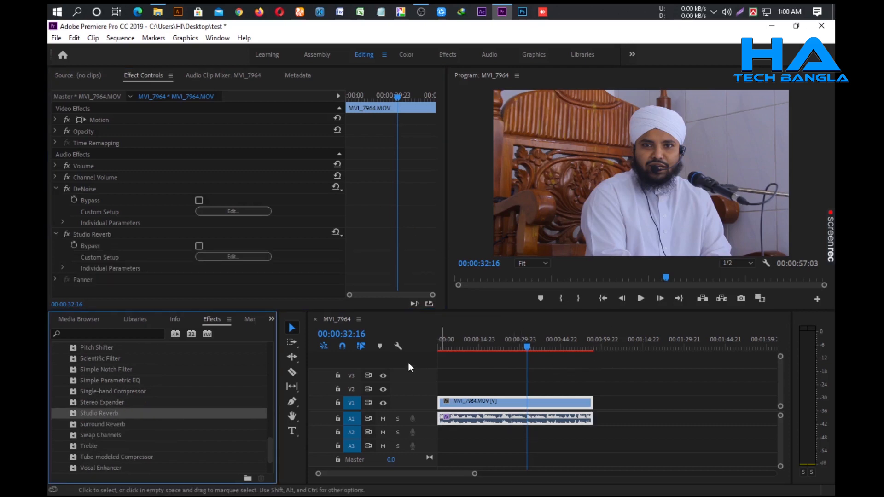
pyautogui.click(337, 233)
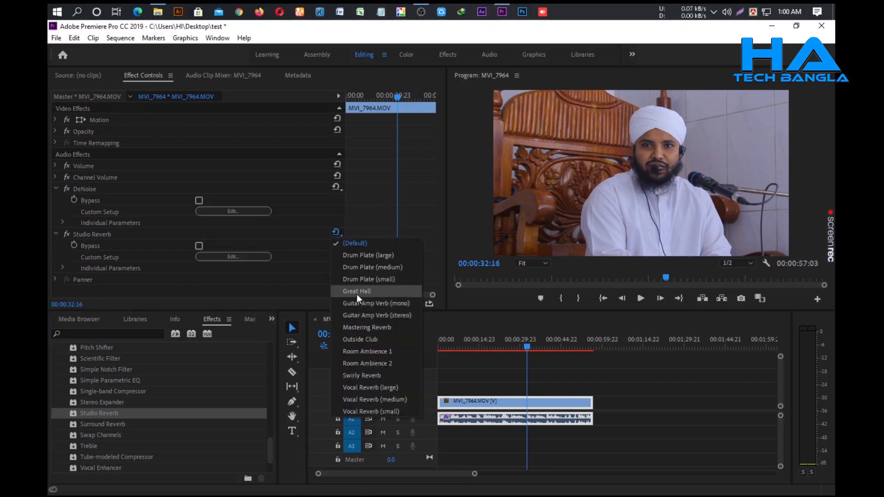
pyautogui.click(356, 291)
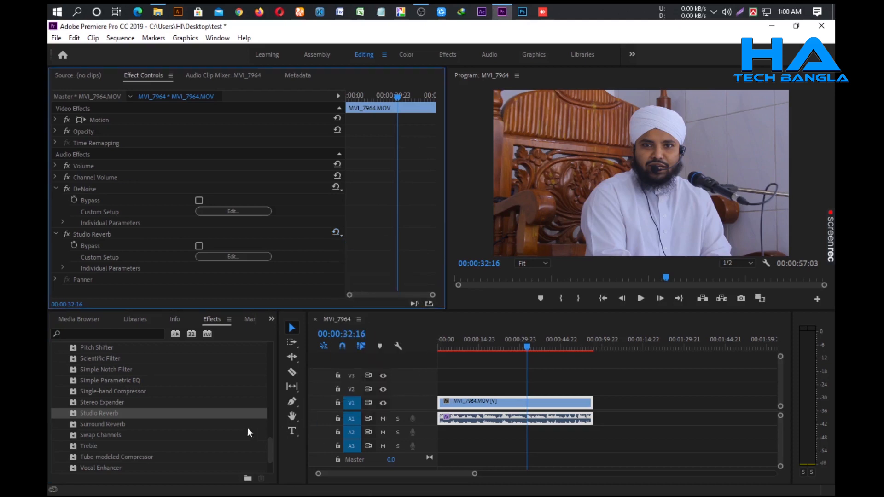
# Step: Add the Delay audio effect to the MVI_7964 clip
pyautogui.scroll(4, 199, 425)
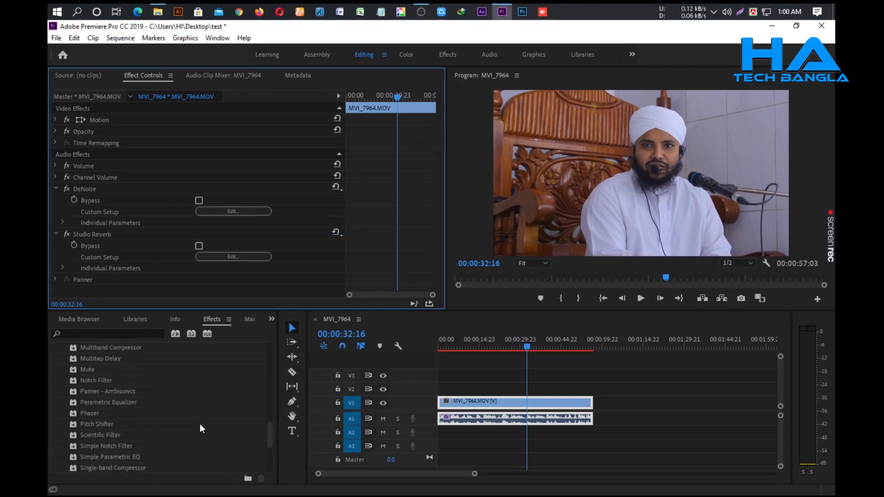
pyautogui.scroll(4, 200, 423)
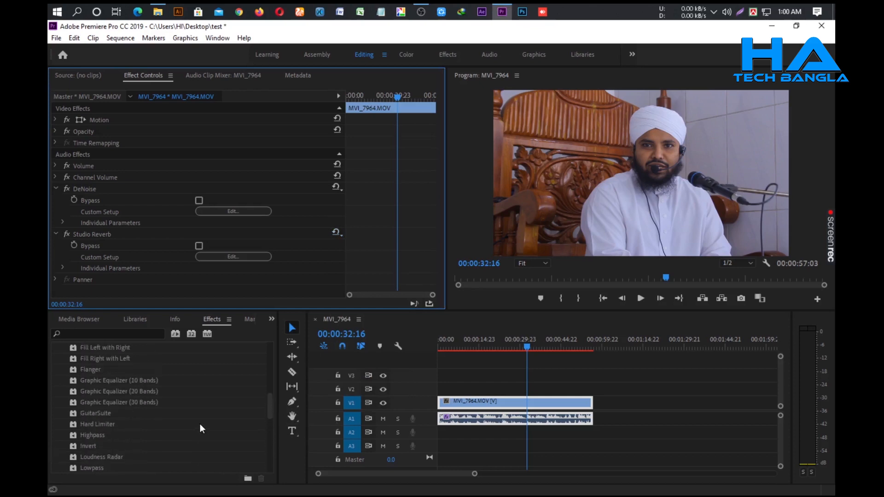
pyautogui.scroll(1, 138, 412)
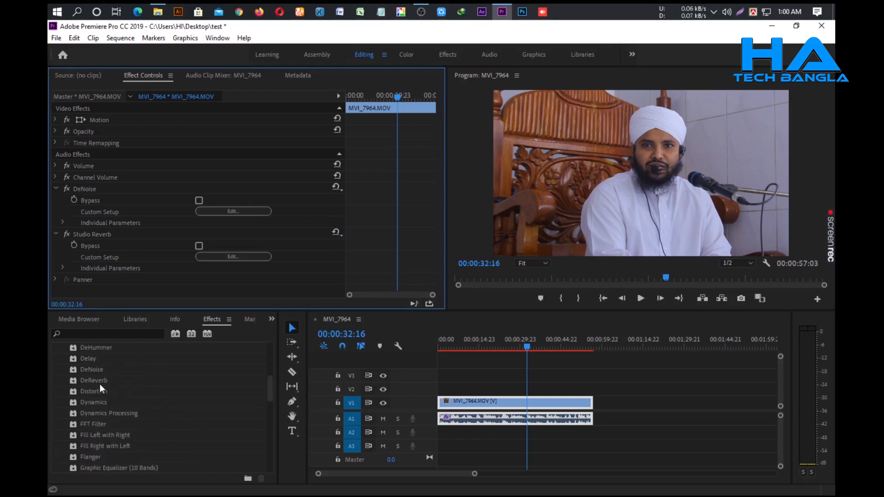
pyautogui.scroll(1, 91, 364)
pyautogui.moveTo(88, 381); pyautogui.dragTo(497, 422)
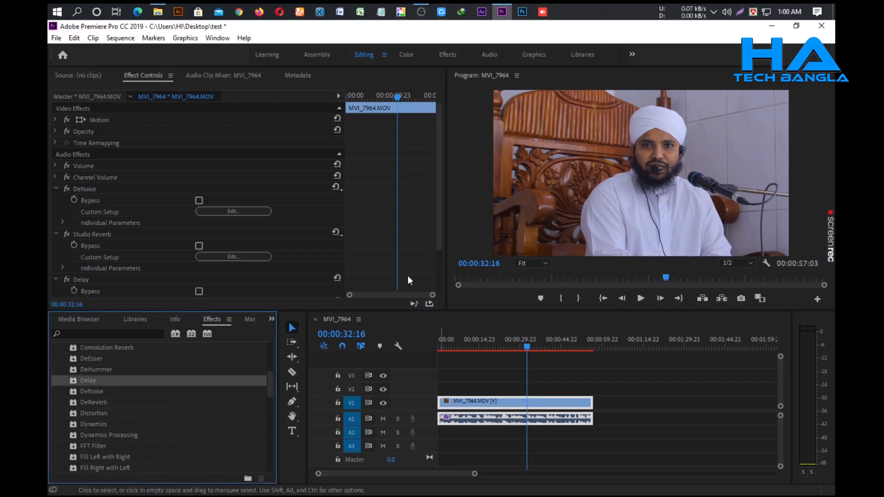
# Step: Set the Delay effect to 0.900 seconds with 20% feedback and 10% mix, and play part of the clip to check it
pyautogui.scroll(-2, 418, 231)
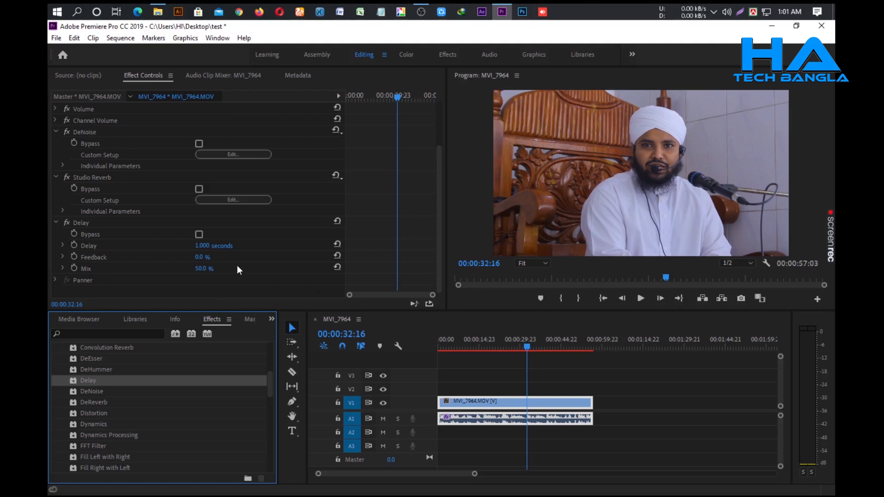
pyautogui.click(218, 243)
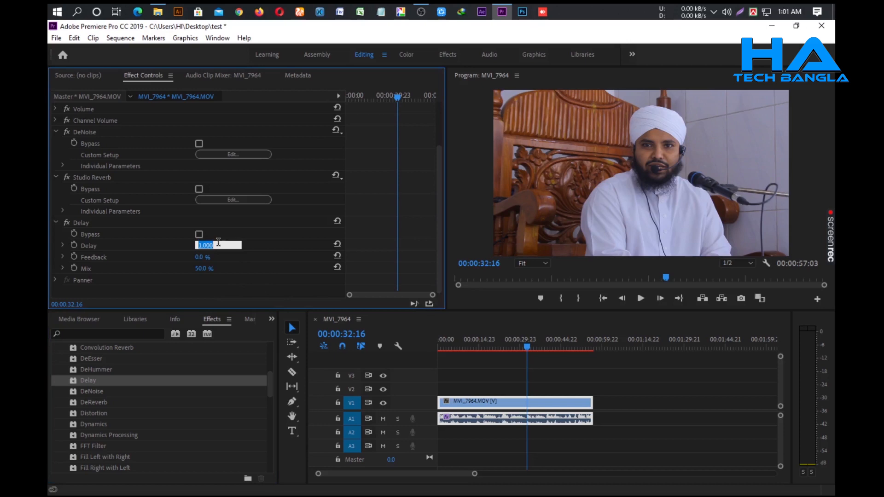
pyautogui.press('BackSpace')
pyautogui.write('.900')
pyautogui.press('Tab')
pyautogui.write('20')
pyautogui.press('Tab')
pyautogui.write('10')
pyautogui.press('Return')
pyautogui.click(644, 298)
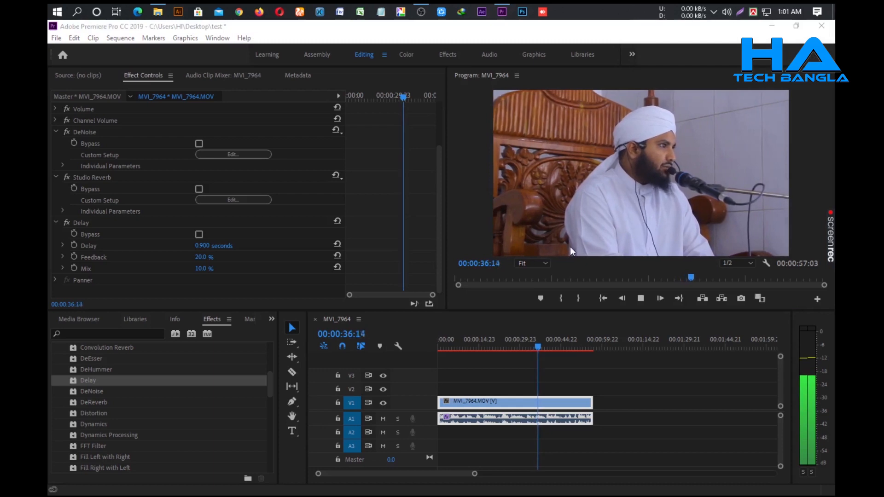
pyautogui.click(640, 300)
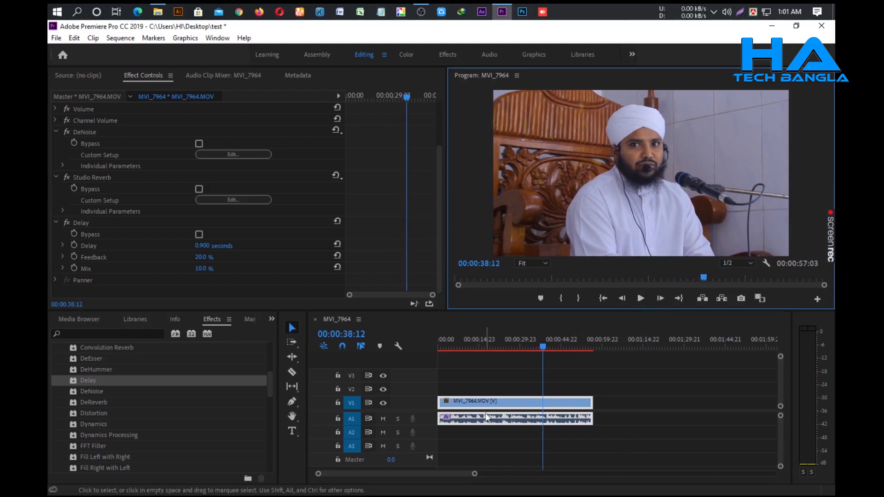
# Step: Play the rest of the clip to check its sound with all three audio effects, and stop playback near the end
pyautogui.press('space')
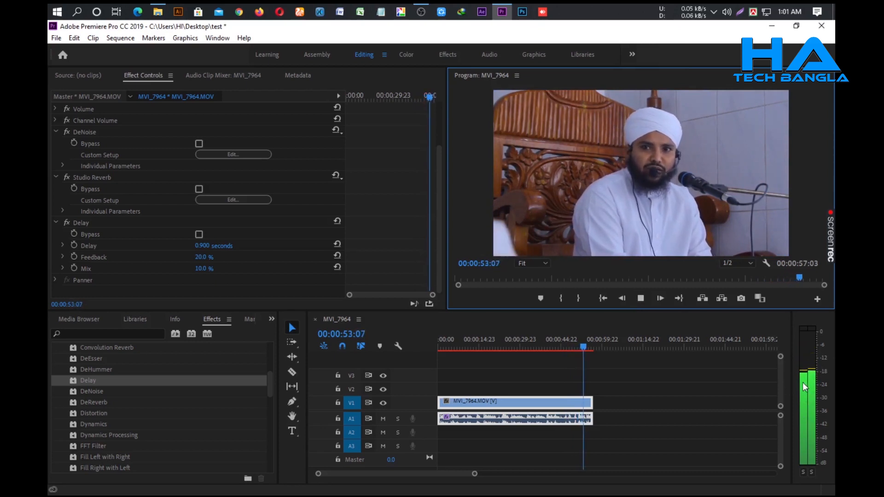
pyautogui.click(646, 299)
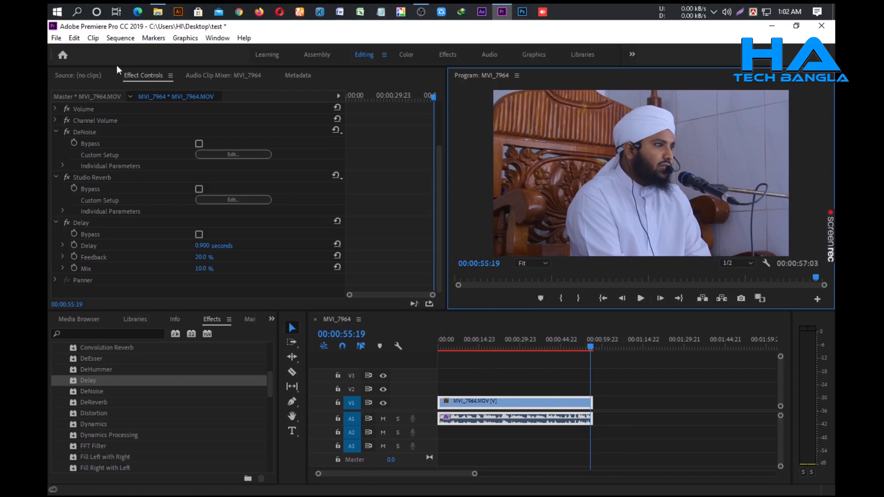
# Step: Export the MVI_7964 sequence as an H.264 video file named test on the Desktop
pyautogui.click(52, 40)
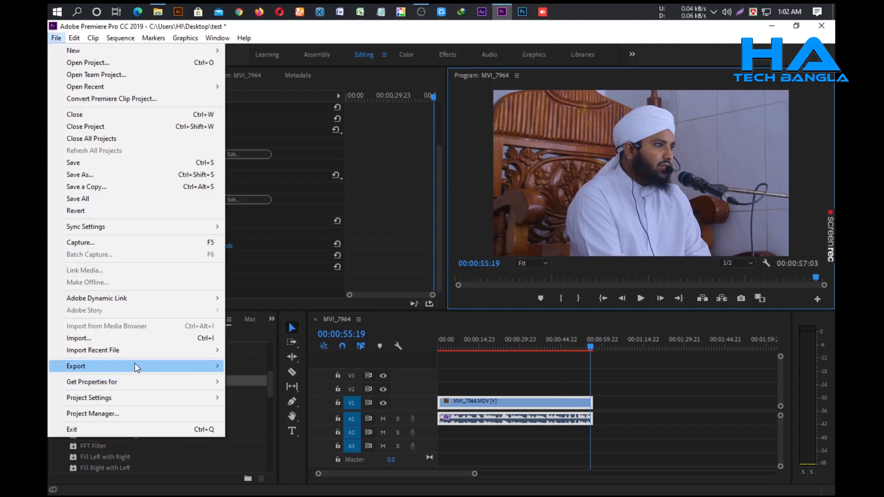
pyautogui.moveTo(148, 367)
pyautogui.click(256, 235)
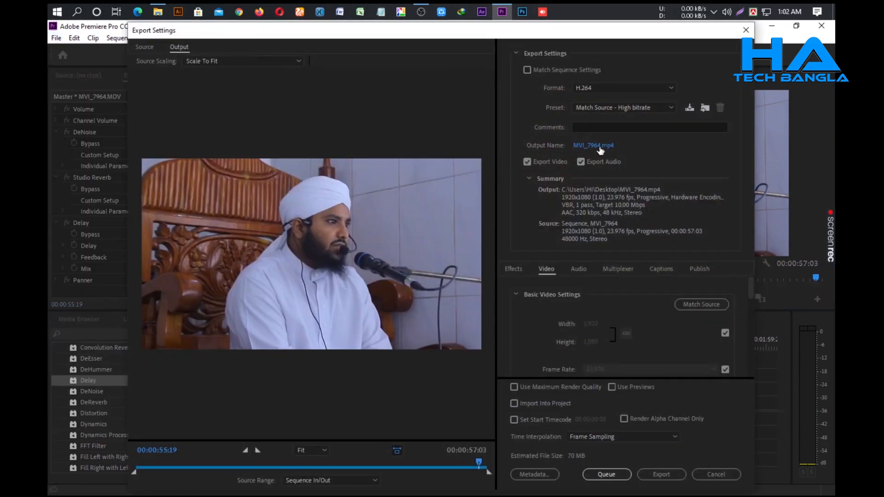
pyautogui.click(599, 147)
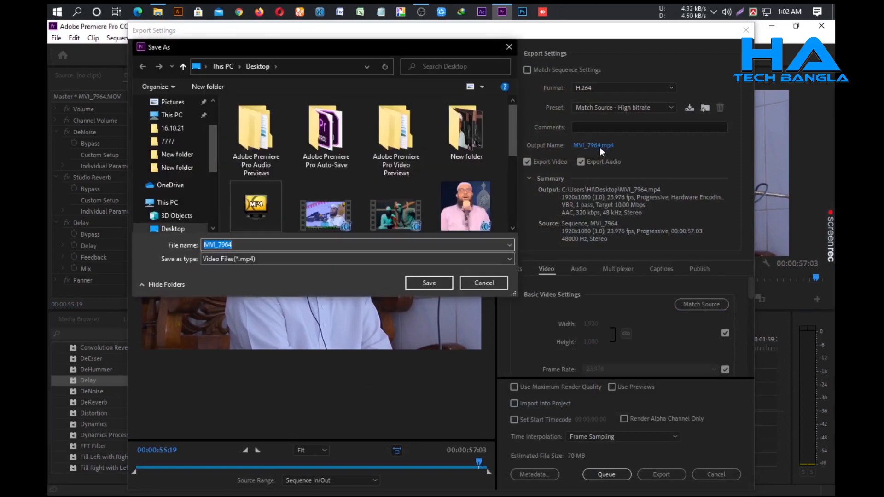
pyautogui.write('test')
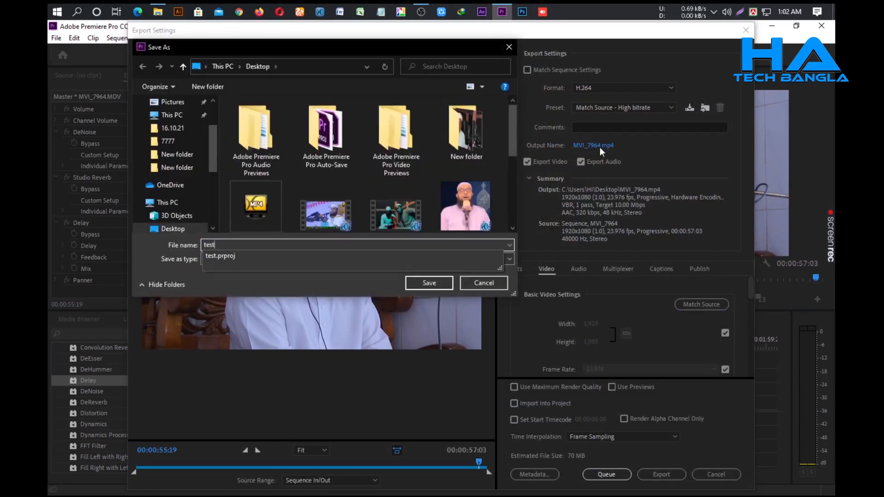
pyautogui.click(451, 283)
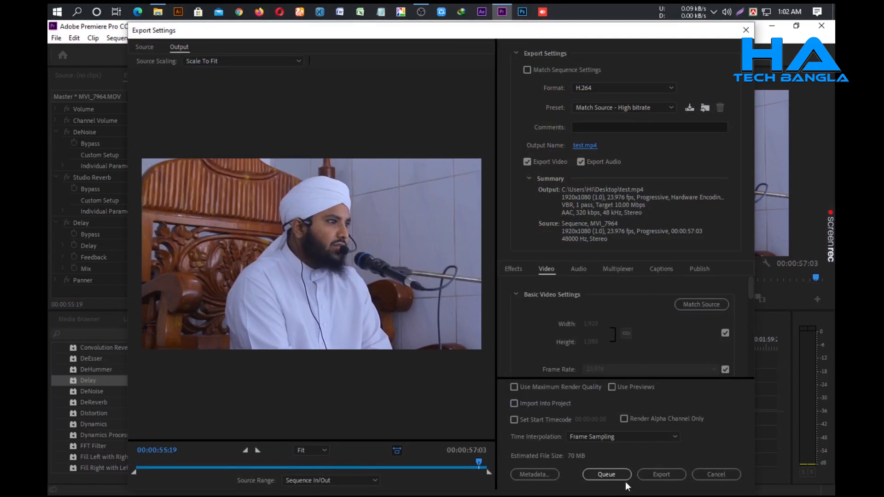
pyautogui.click(668, 478)
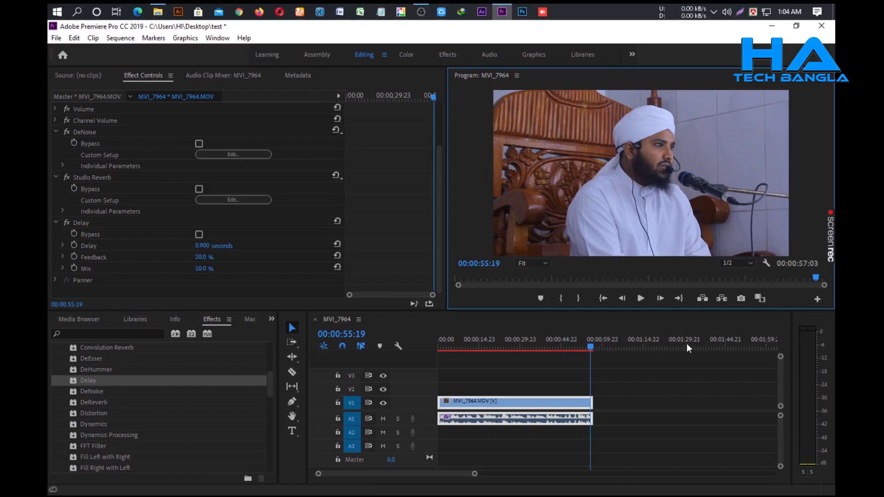
# Step: Close the program without saving the changes to the test project
pyautogui.click(821, 26)
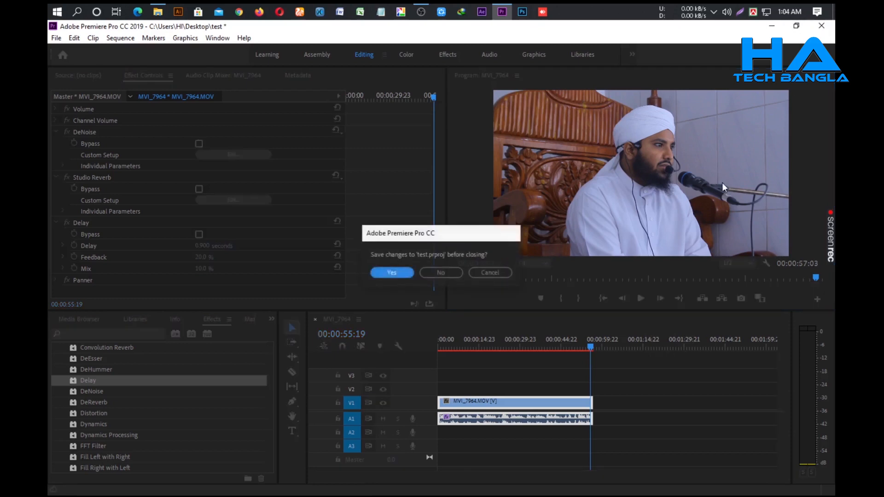
pyautogui.click(449, 273)
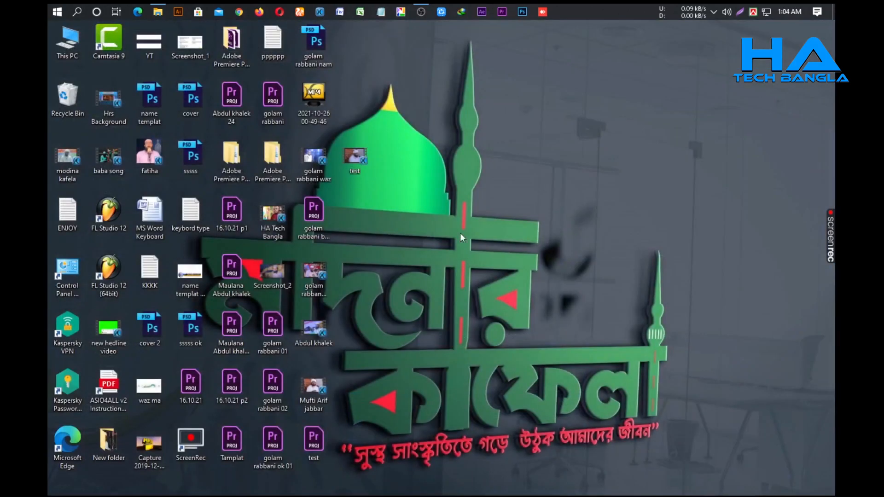